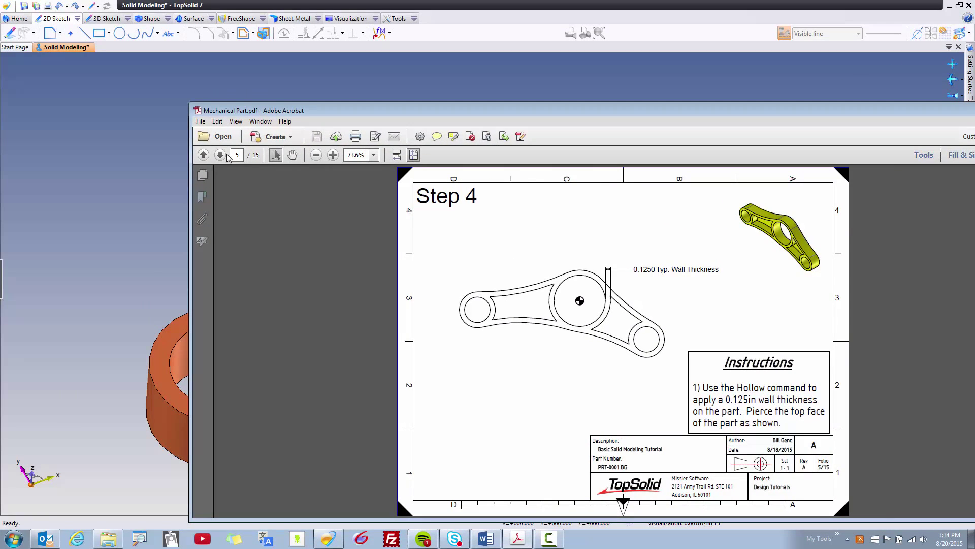
Step: Go to the tutorial's Step 5 page and move the Acrobat window off-screen
left_click(220, 155)
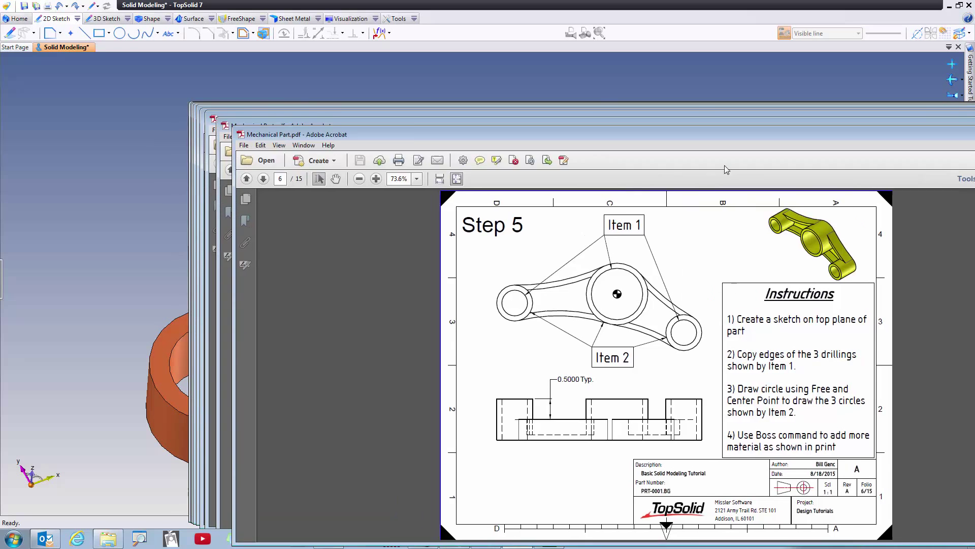
left_click_drag(608, 114, 968, 61)
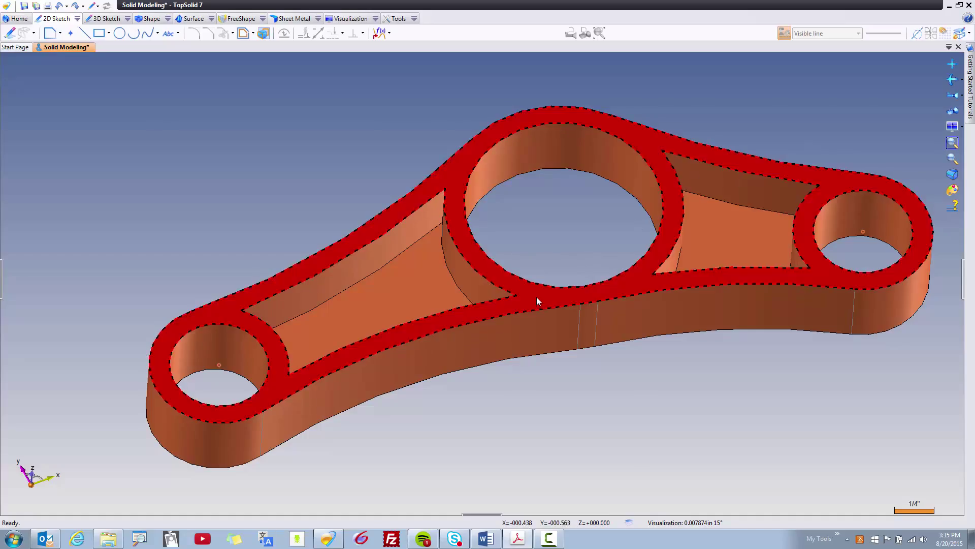
Step: Start a new sketch on the part's top face with projection mode enabled
right_click(539, 293)
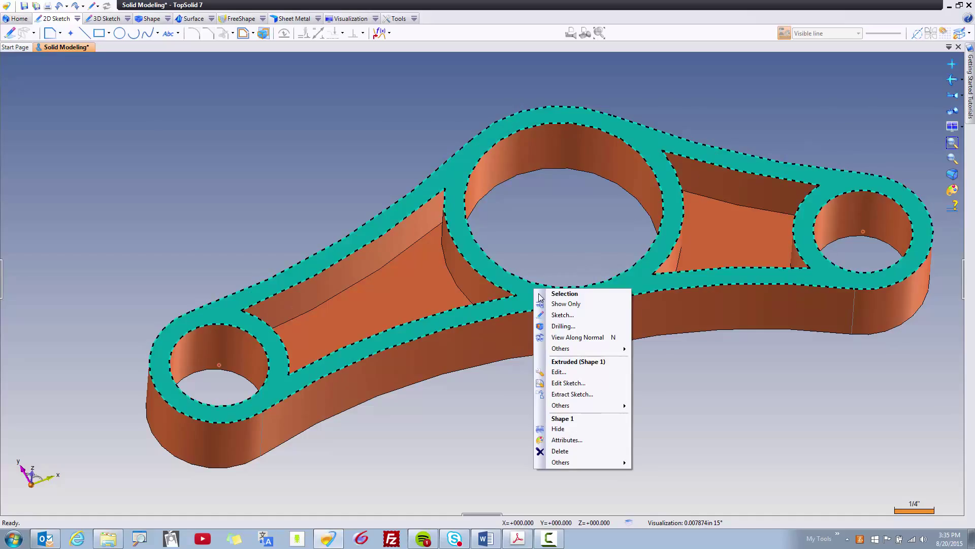
left_click(576, 315)
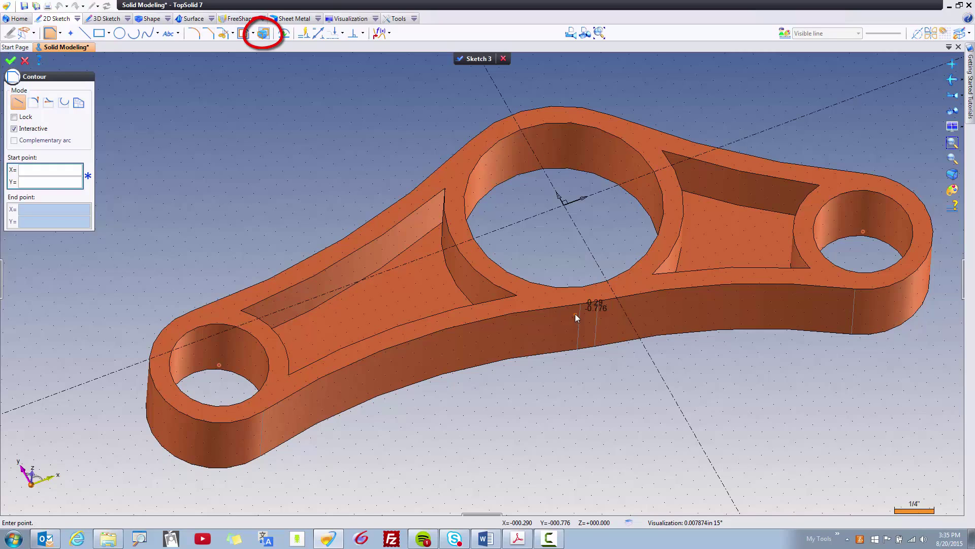
left_click(263, 36)
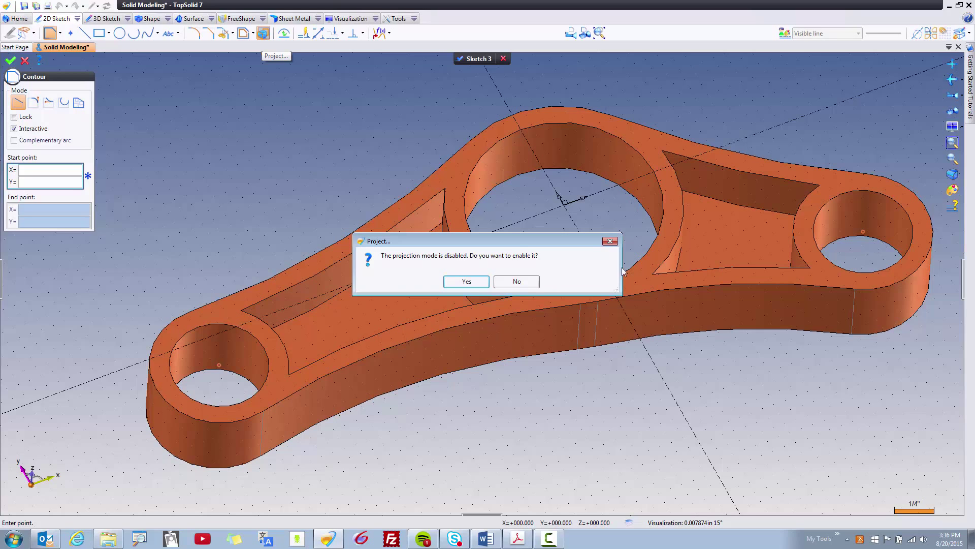
left_click(461, 283)
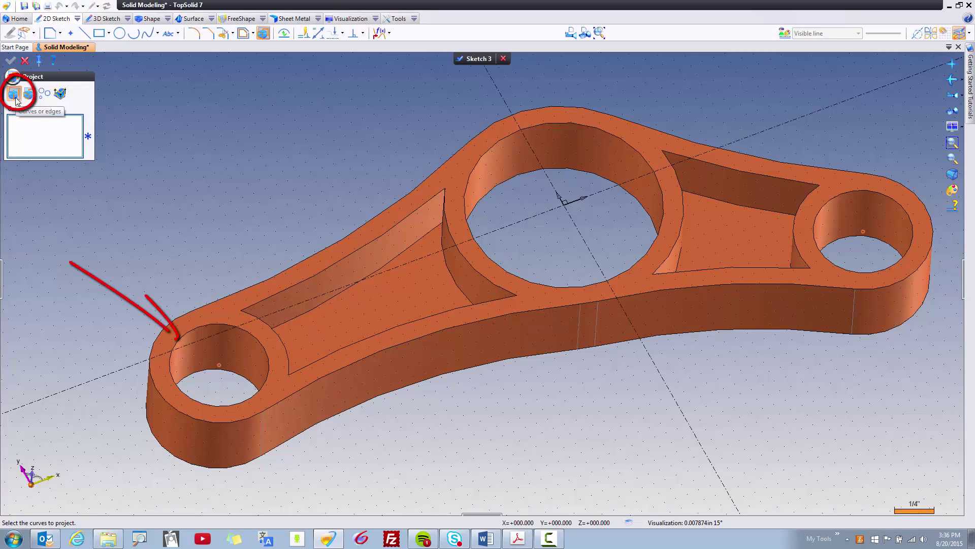
Step: Project the top edges of the left, big and right holes into the sketch
left_click(203, 328)
left_click(476, 184)
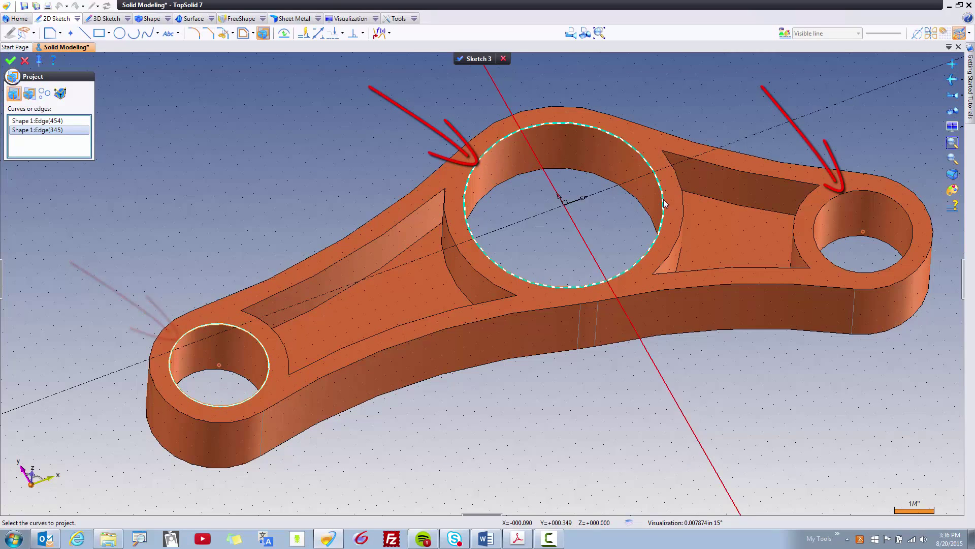
left_click(849, 190)
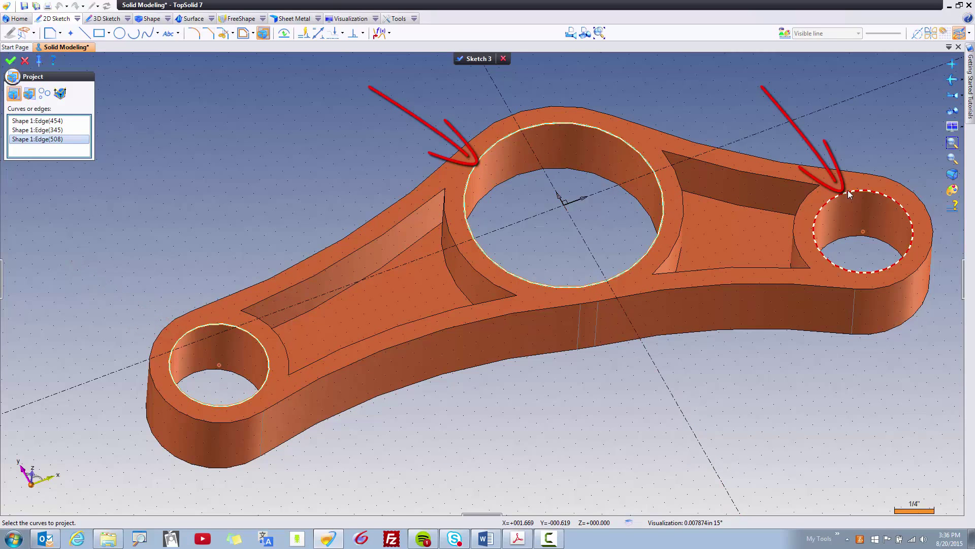
left_click(12, 61)
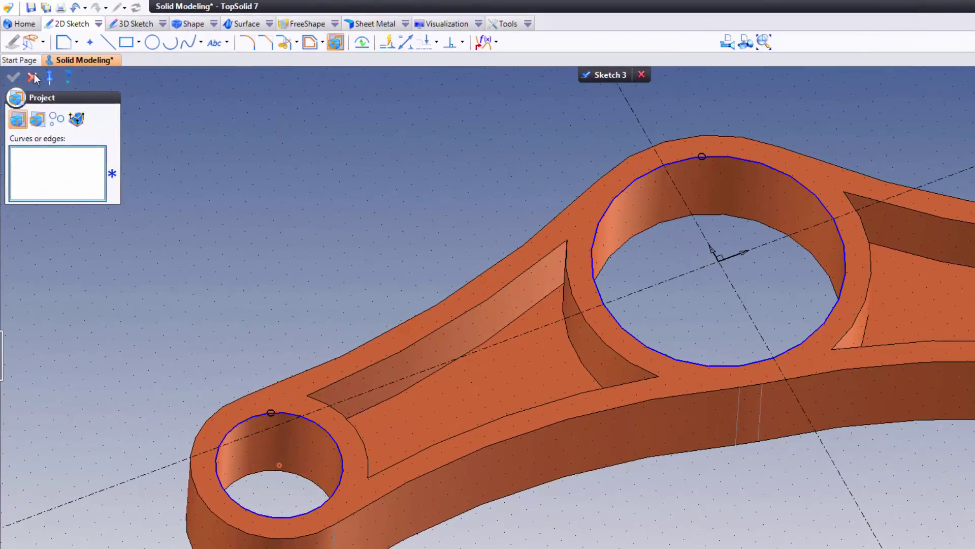
Step: Draw free-size circles centred on the holes: Ø0.875 left, Ø1.5 big, Ø0.875 right
left_click(33, 76)
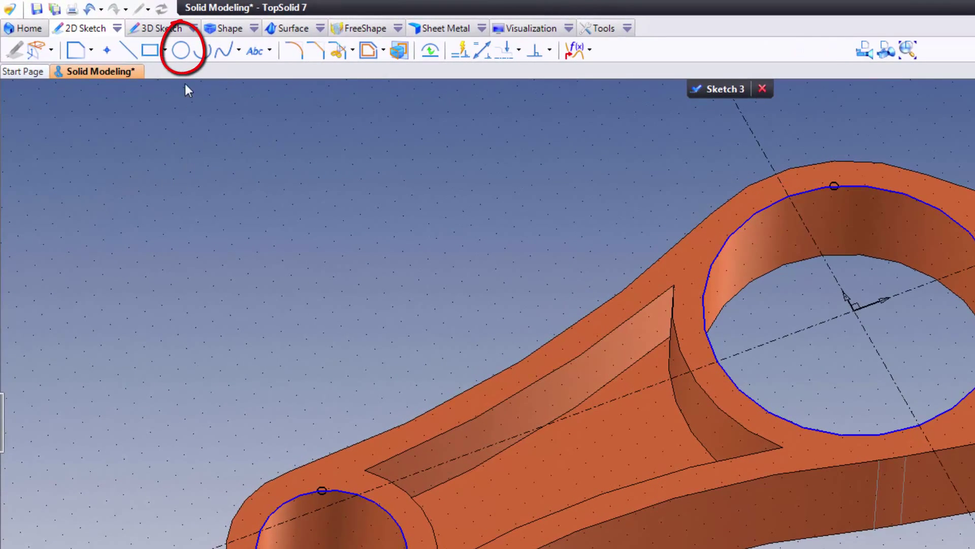
left_click(181, 51)
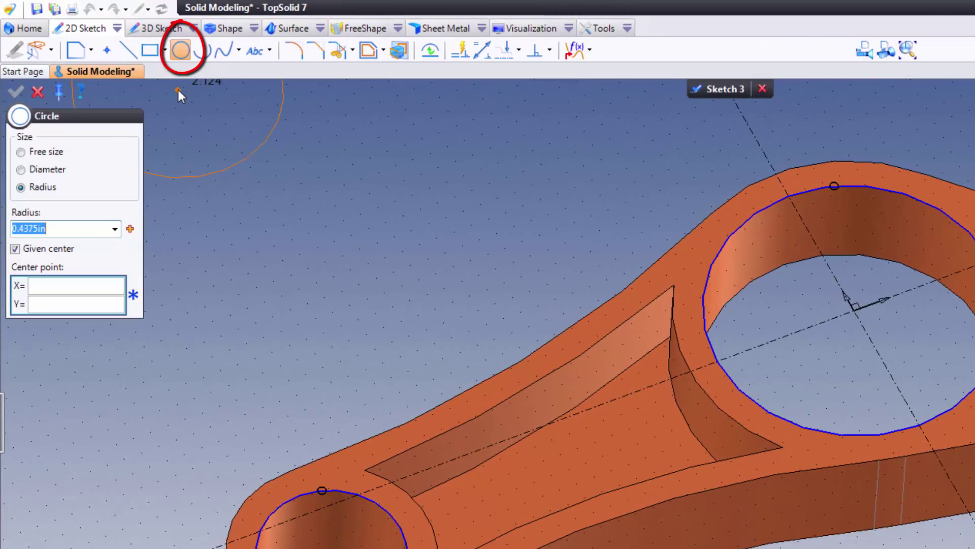
left_click(21, 151)
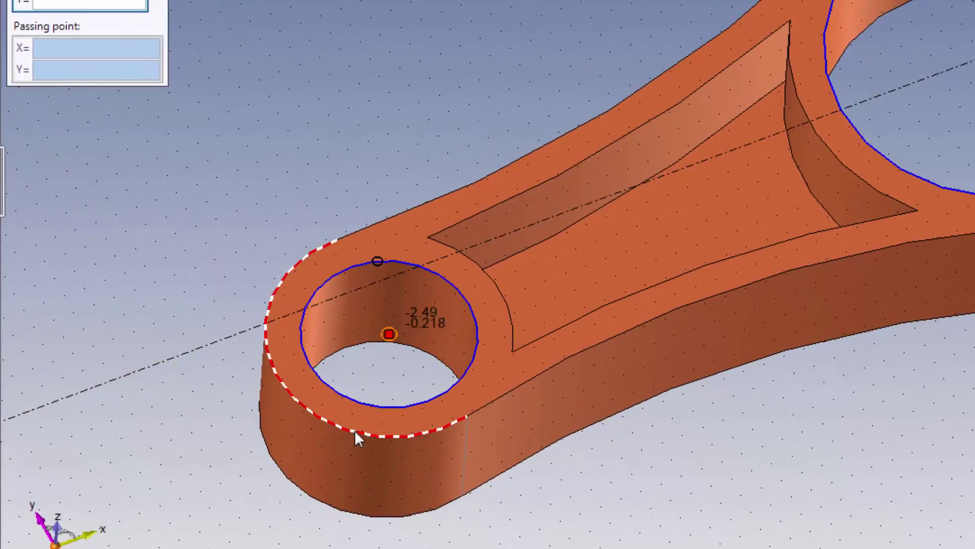
left_click(355, 430)
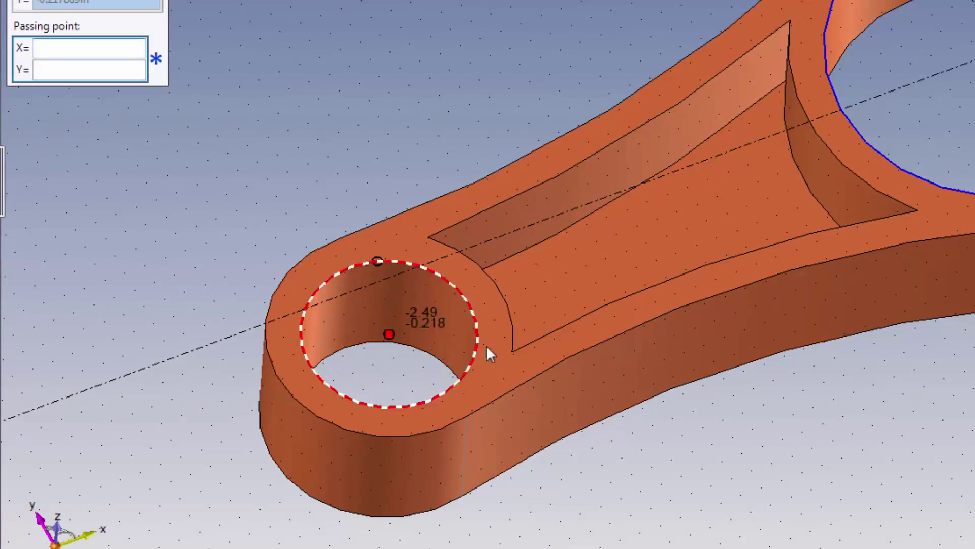
left_click(510, 347)
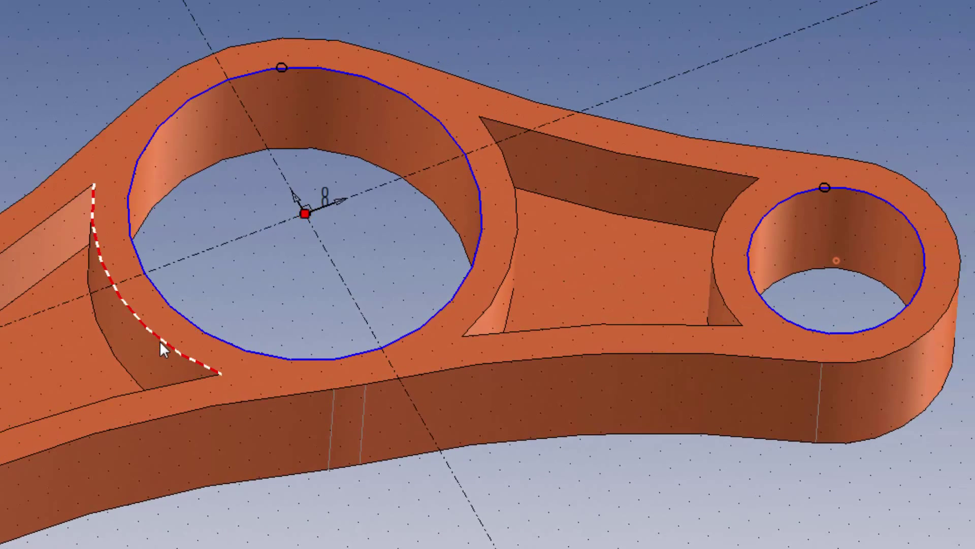
left_click(159, 341)
left_click(221, 373)
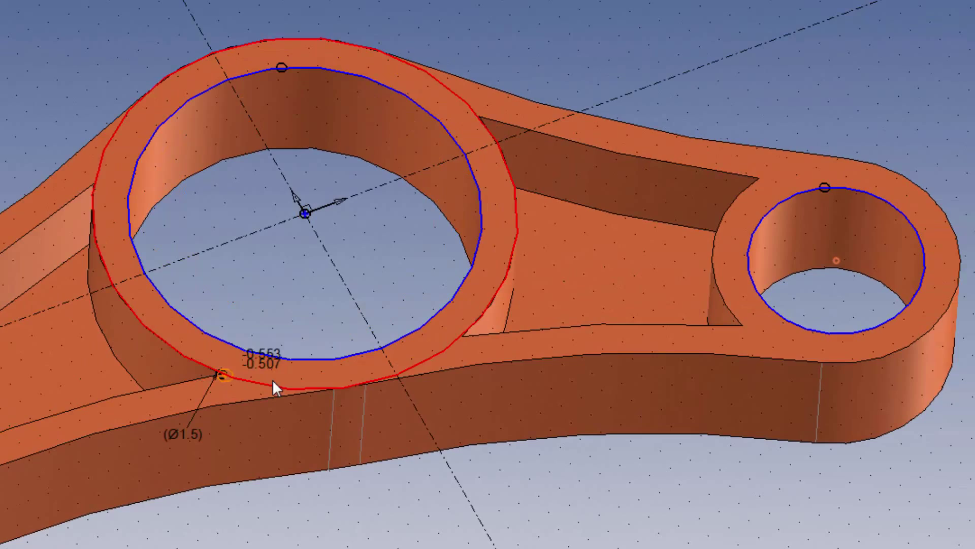
left_click(724, 289)
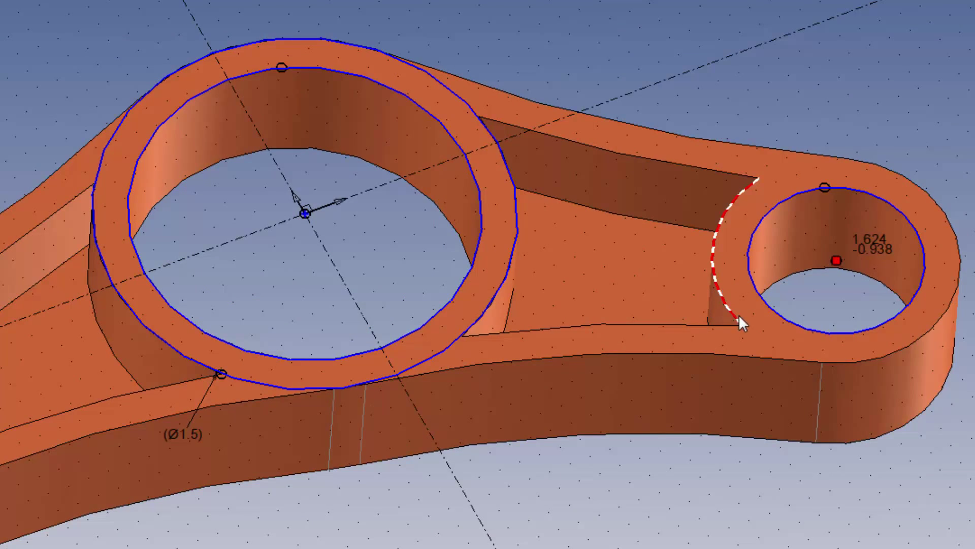
left_click(771, 305)
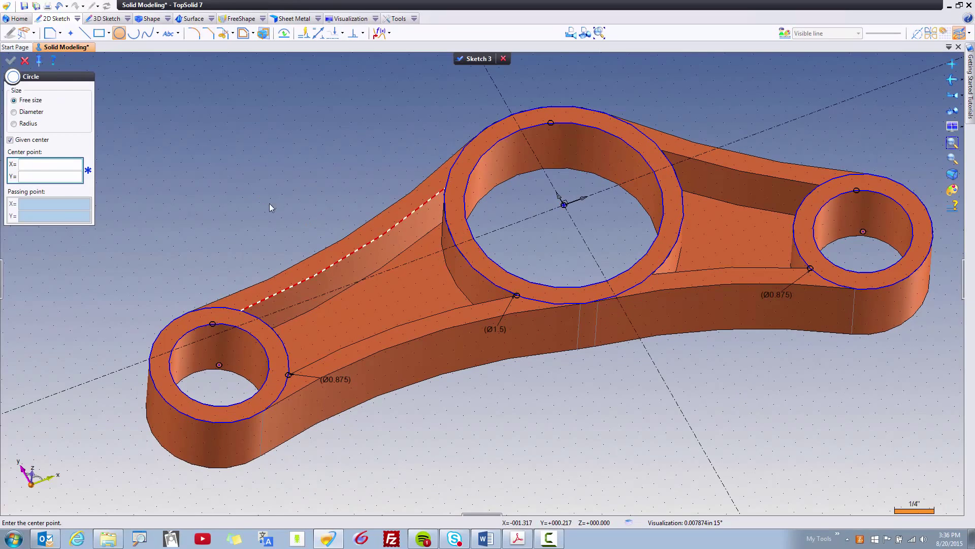
Step: Finish drawing circles and bring up, then dismiss, Sketch 3's action list
key("Escape")
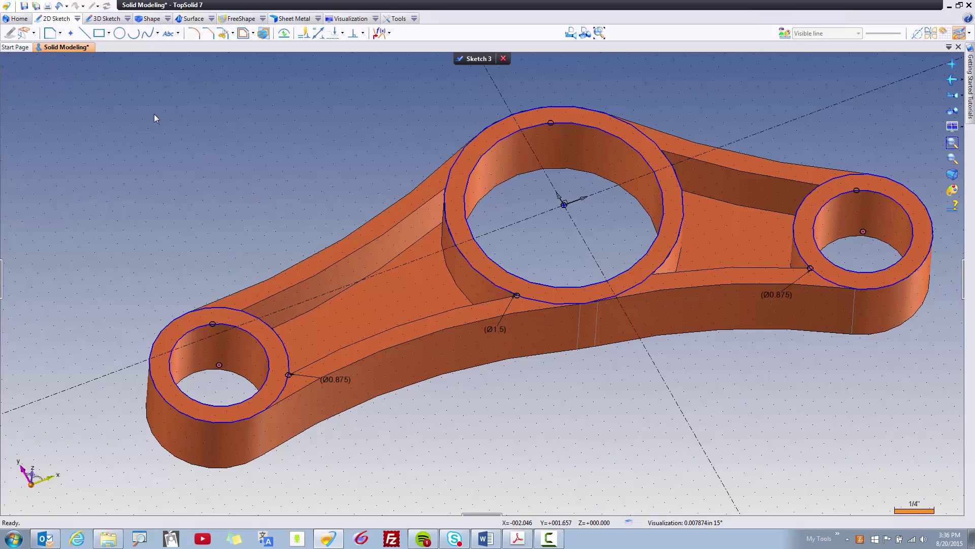
right_click(155, 118)
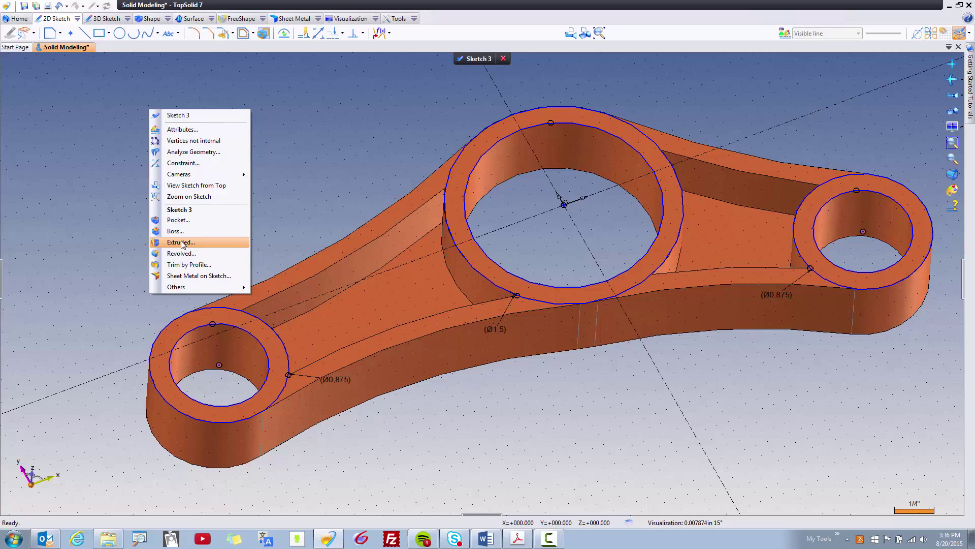
left_click(280, 203)
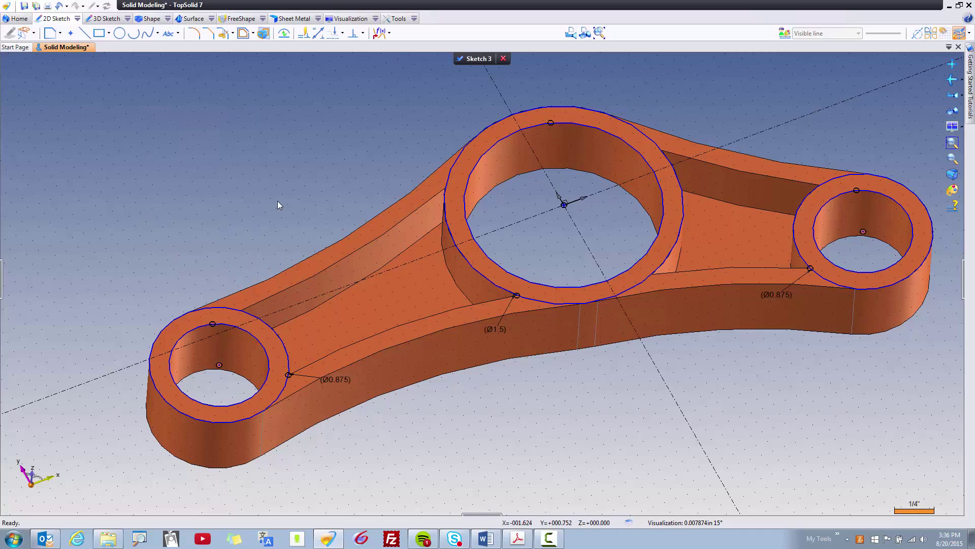
Step: Create a Boss from Sketch 3 with a height of 0.5 in
left_click(150, 20)
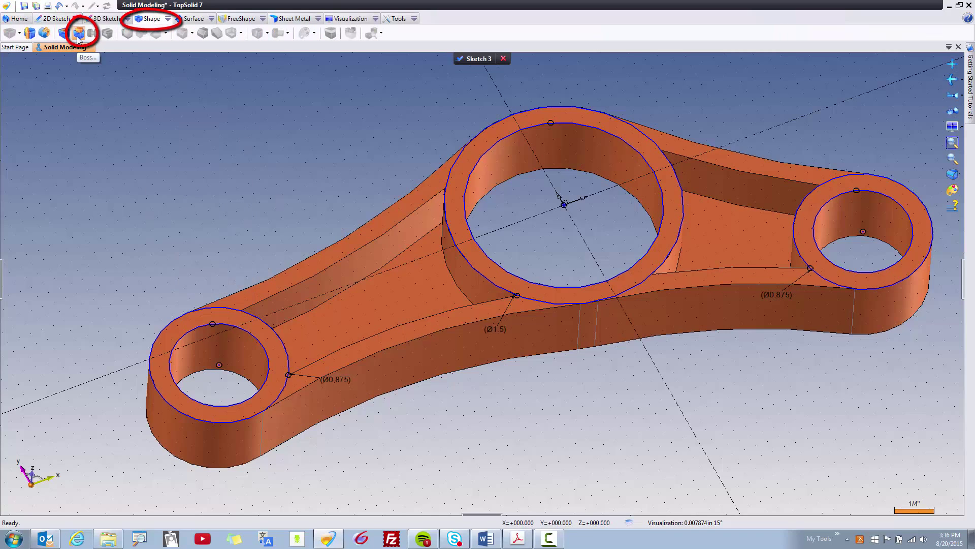
left_click(168, 20)
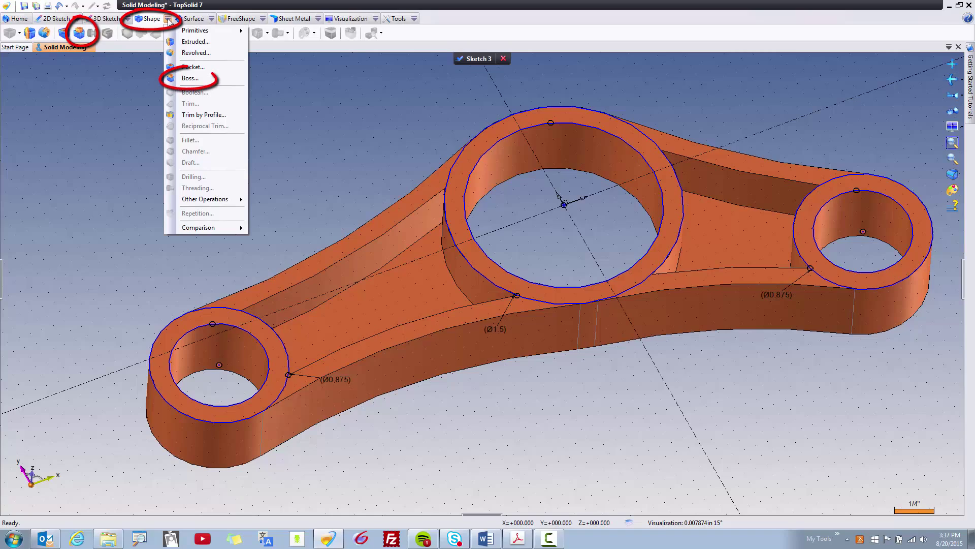
left_click(191, 78)
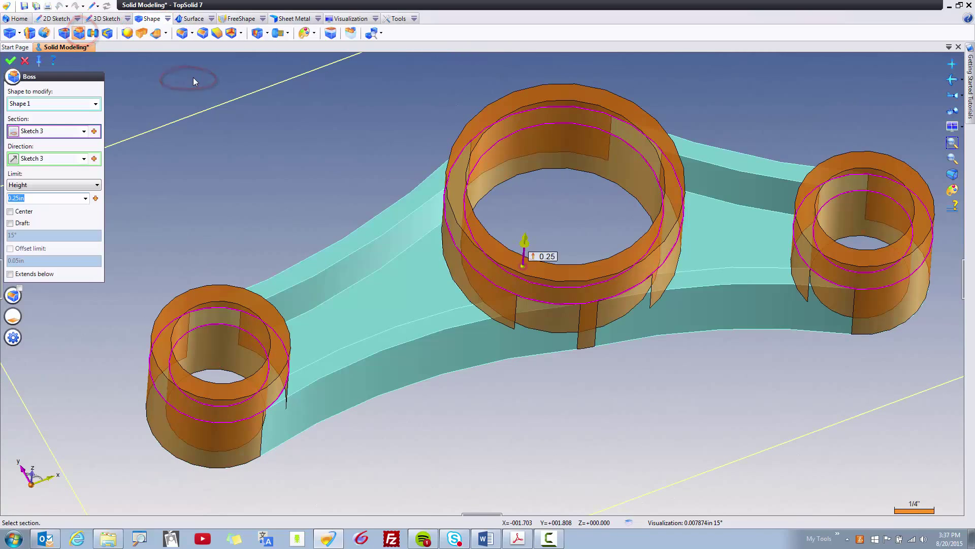
middle_click_drag(193, 77, 534, 254)
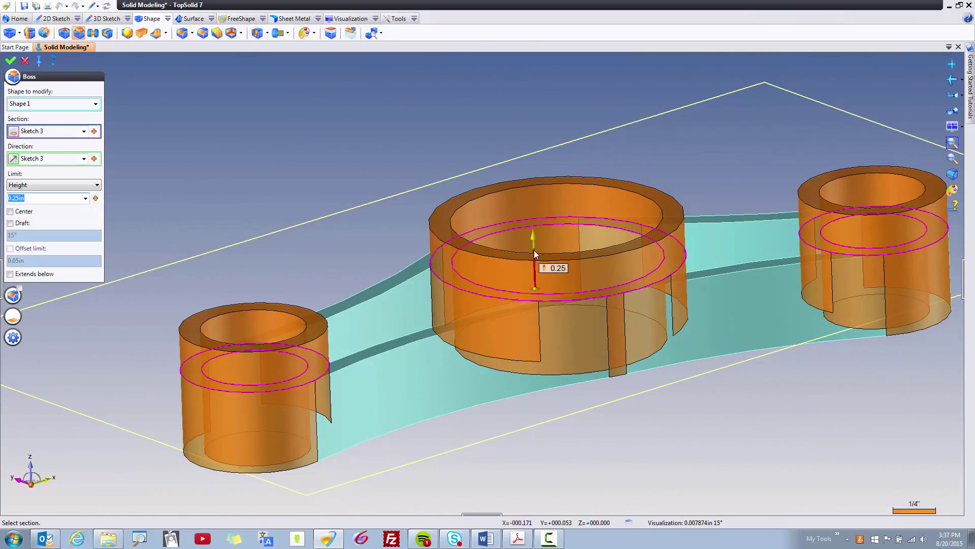
left_click_drag(534, 255, 539, 210)
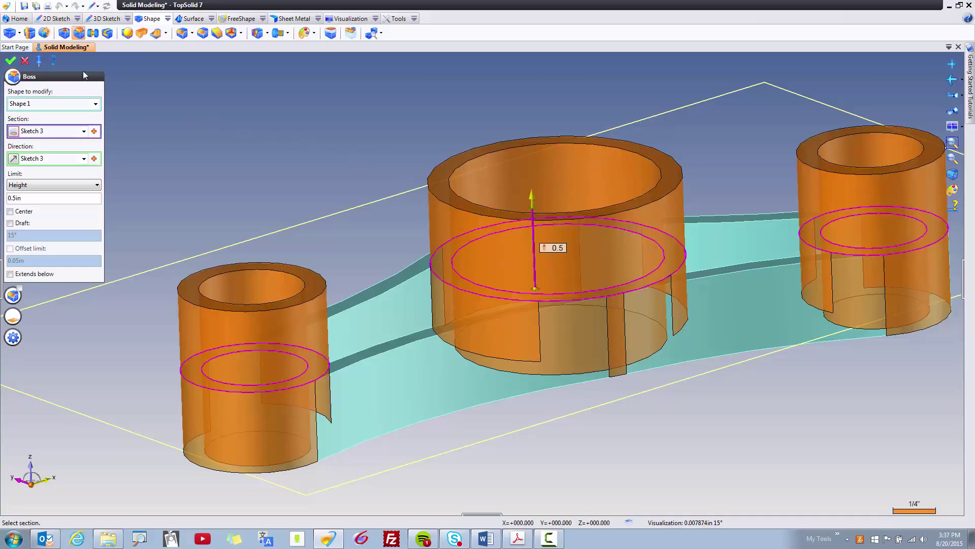
left_click(11, 62)
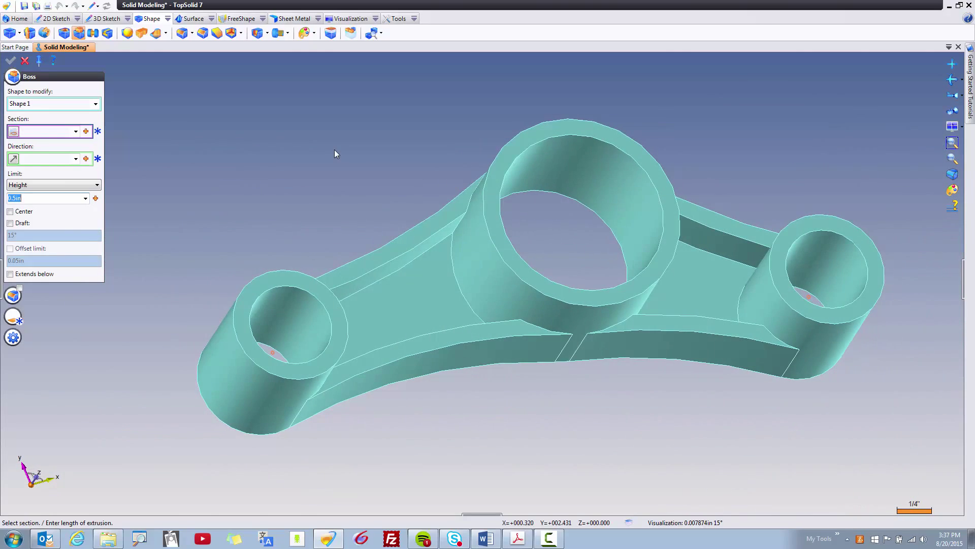
left_click(25, 60)
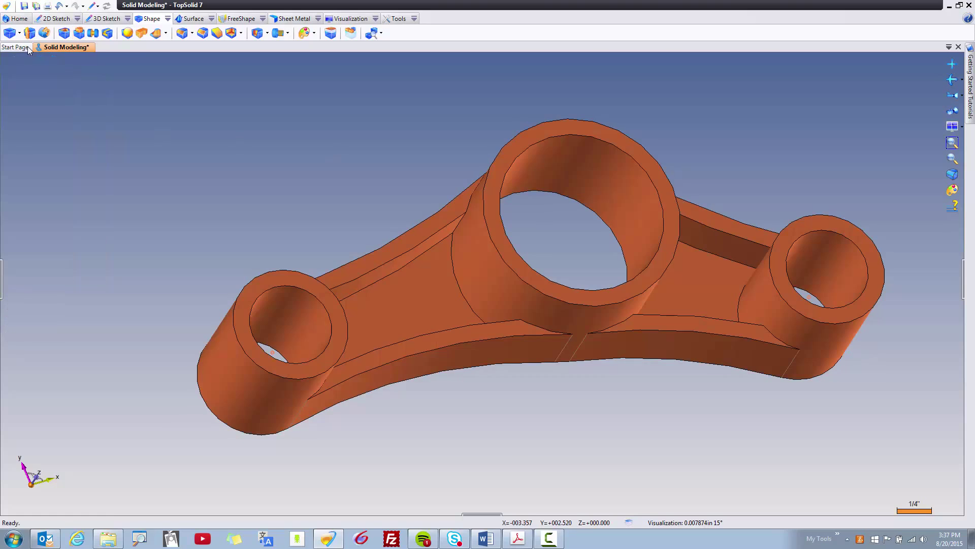